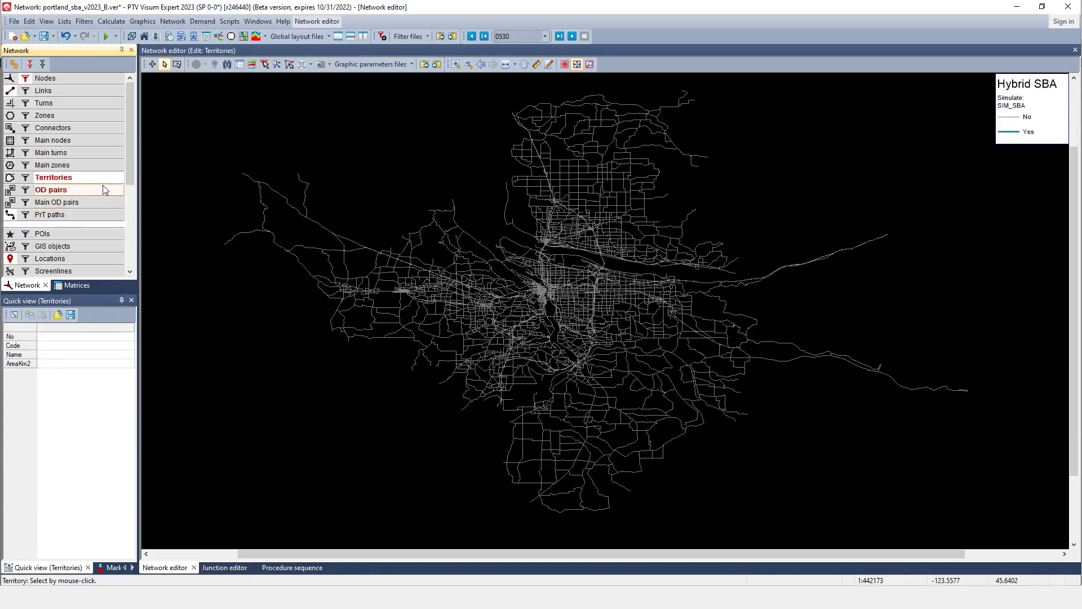
Restrict the spatial selection to the Focus Area territory.
{"action": "left_click", "coordinate": [485, 297]}
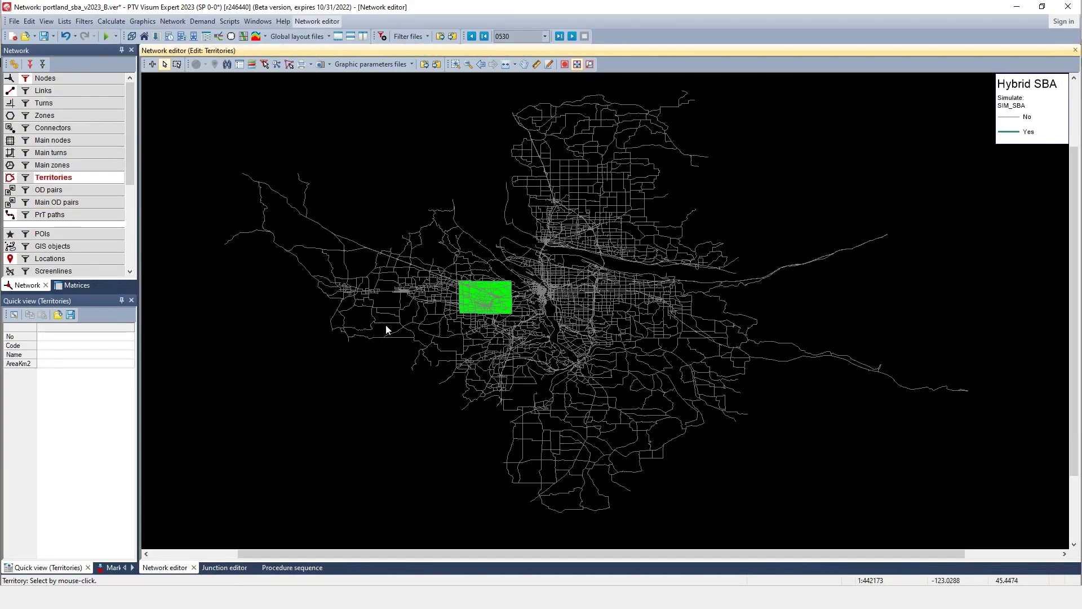
{"action": "left_click", "coordinate": [503, 310]}
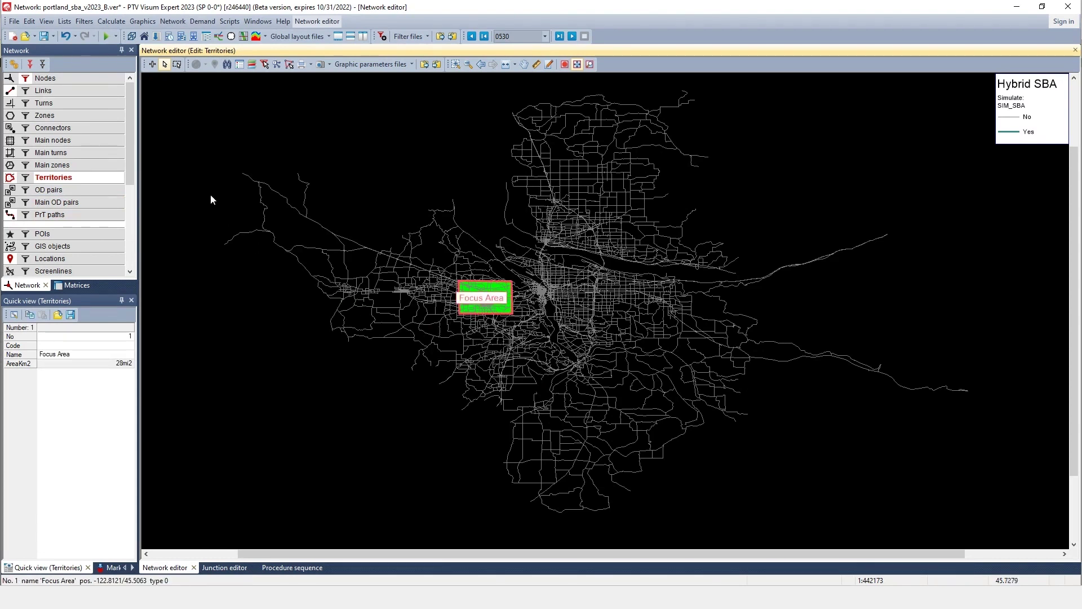
{"action": "left_click", "coordinate": [177, 64]}
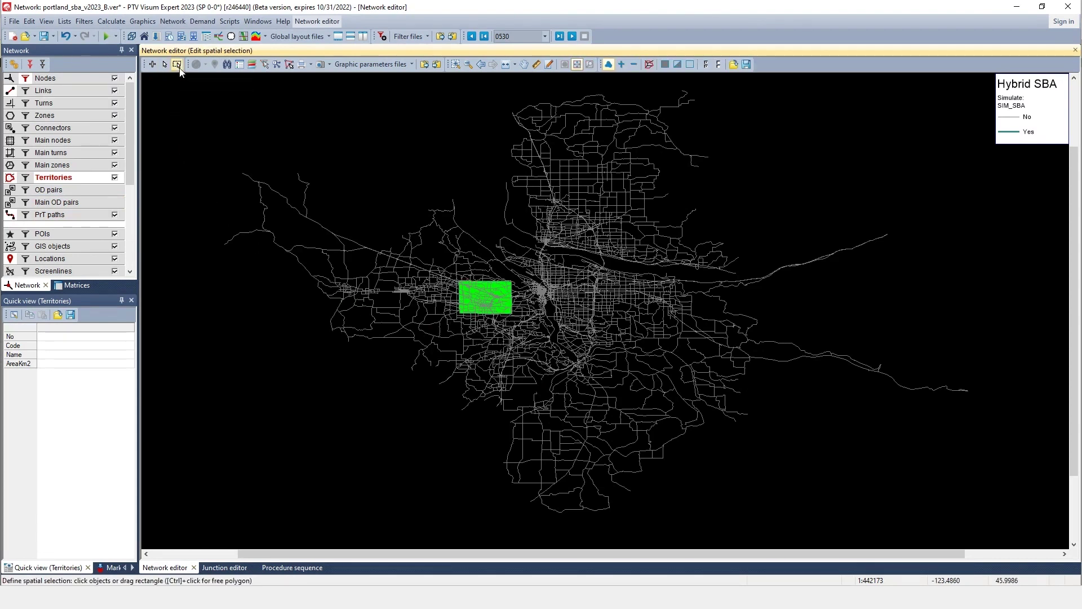
{"action": "left_click", "coordinate": [649, 64]}
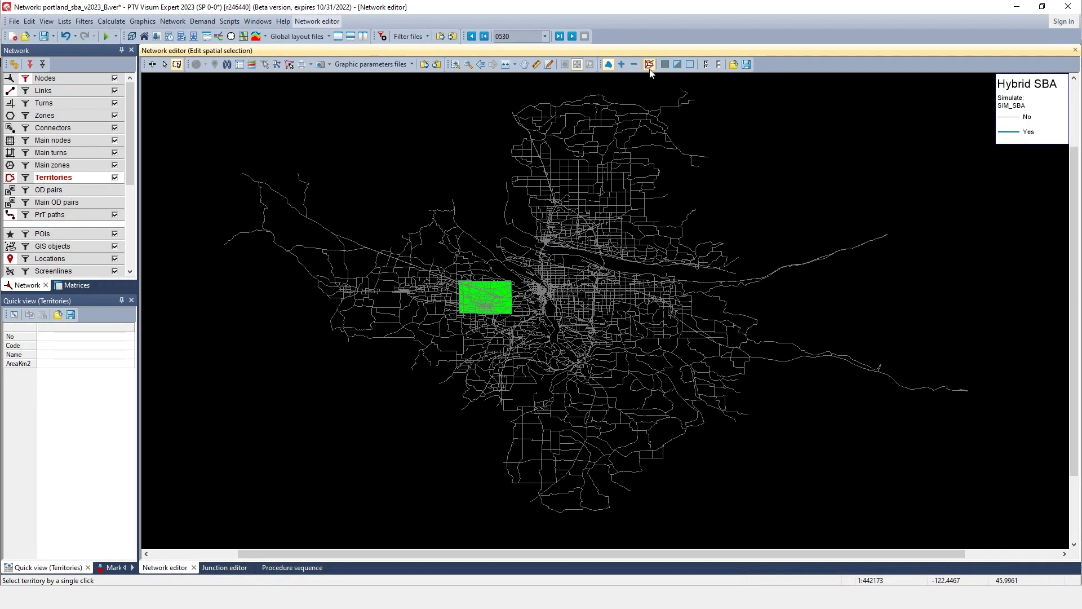
{"action": "left_click", "coordinate": [488, 307]}
Multi-edit the selected links to set SIM_SBA to the constant value 1 Yes.
{"action": "right_click", "coordinate": [65, 92]}
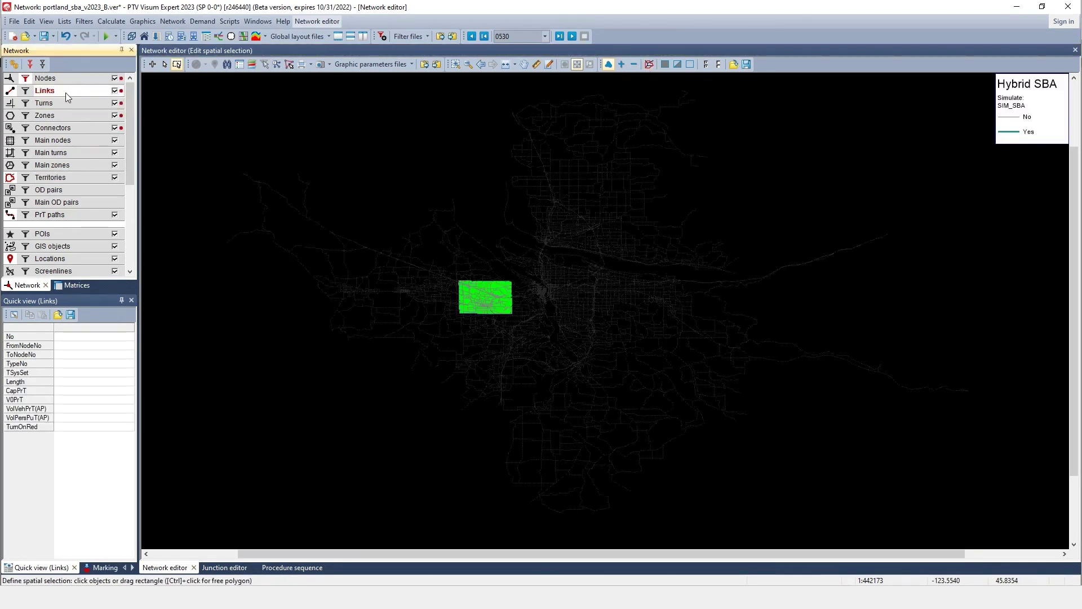
{"action": "left_click", "coordinate": [94, 168]}
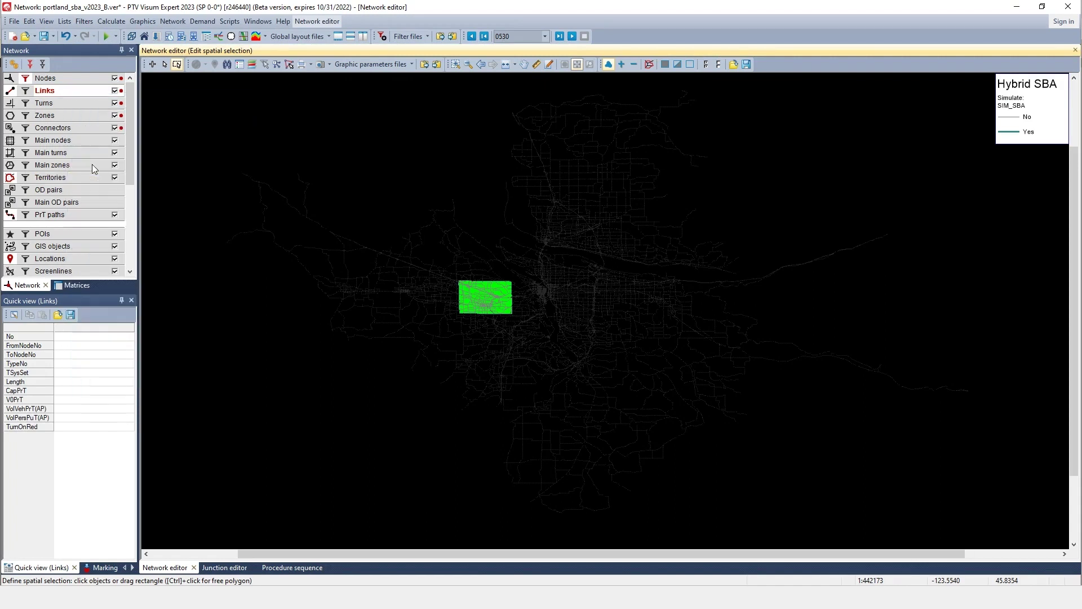
{"action": "left_click", "coordinate": [256, 179]}
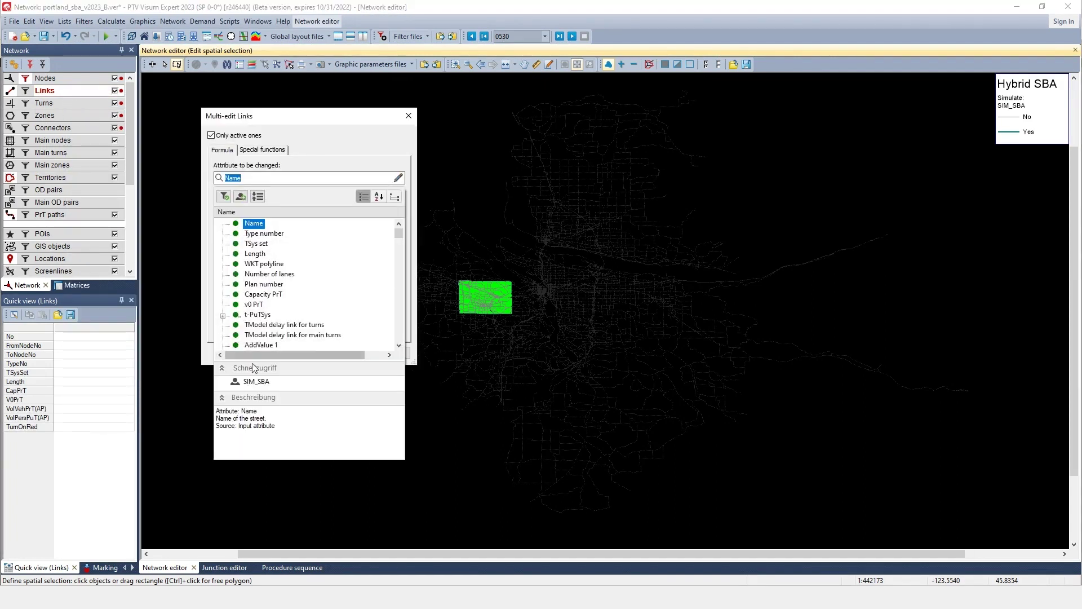
{"action": "left_click", "coordinate": [254, 383]}
{"action": "left_click", "coordinate": [243, 230]}
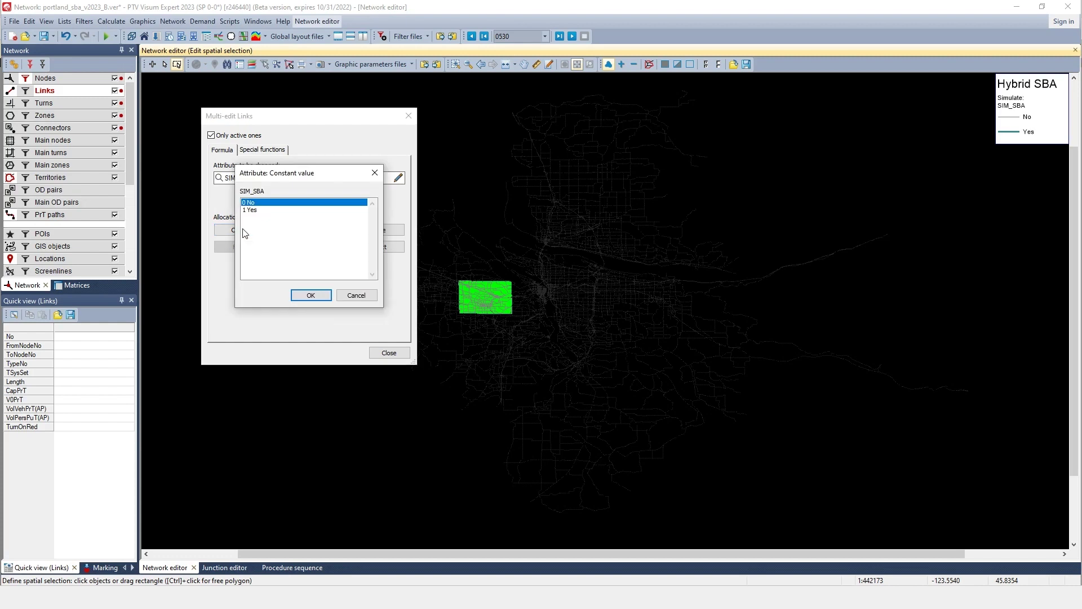
{"action": "left_click", "coordinate": [252, 210]}
{"action": "left_click", "coordinate": [311, 296]}
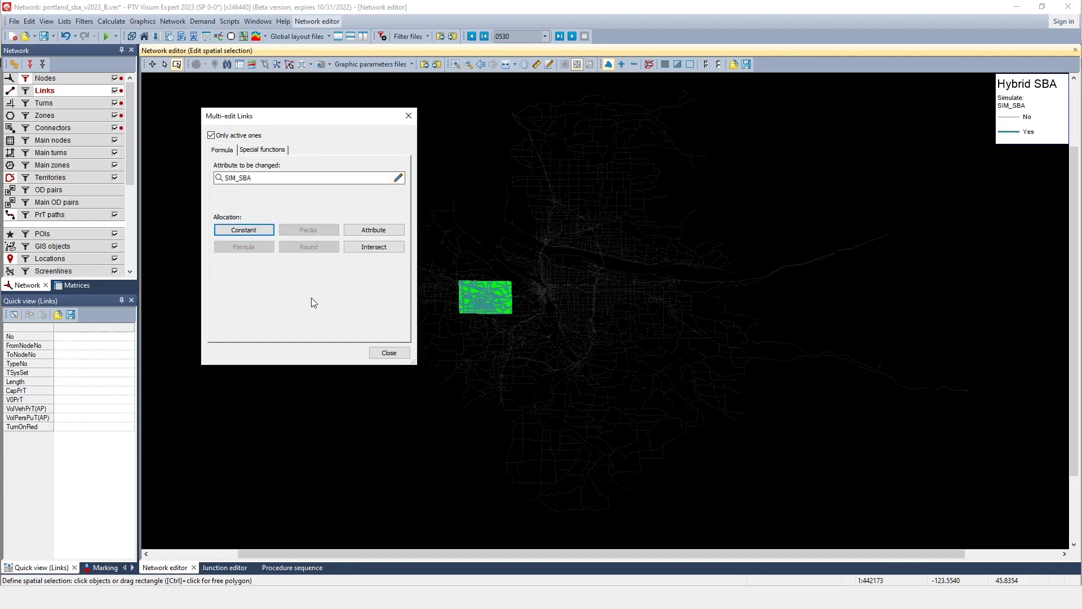
{"action": "left_click", "coordinate": [389, 354]}
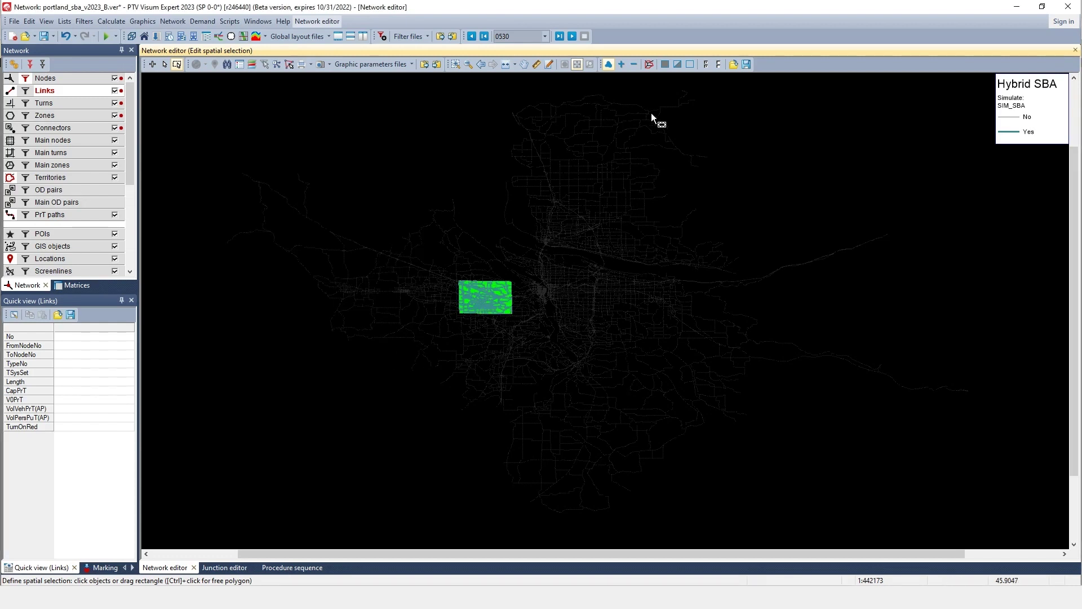
Show the whole network again and zoom the map into the Focus Area.
{"action": "left_click", "coordinate": [664, 64]}
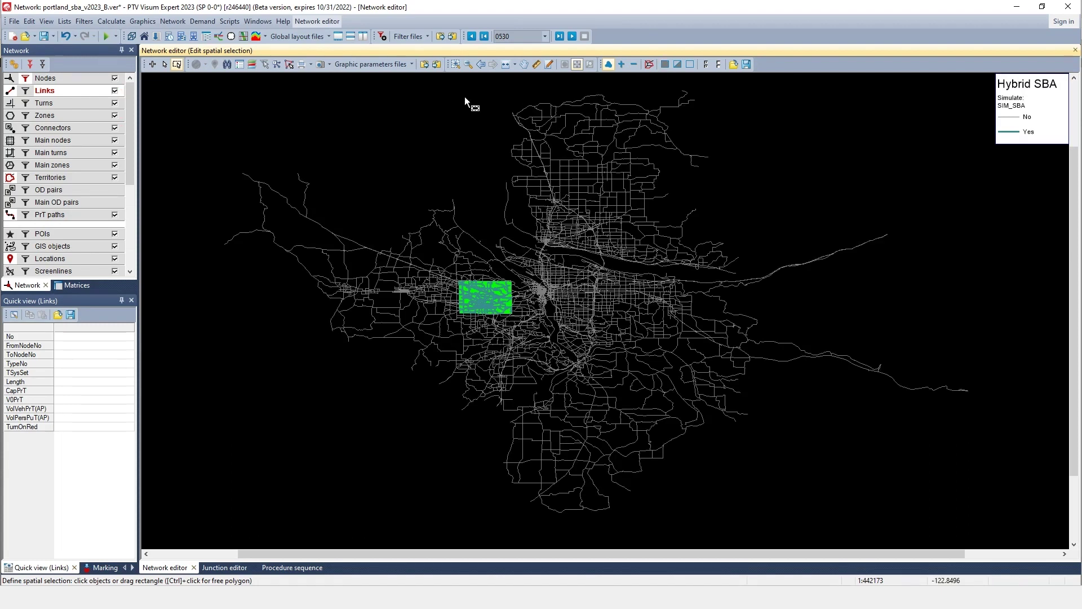
{"action": "left_click", "coordinate": [455, 64]}
{"action": "left_click_drag", "start_coordinate": [444, 260], "coordinate": [524, 326]}
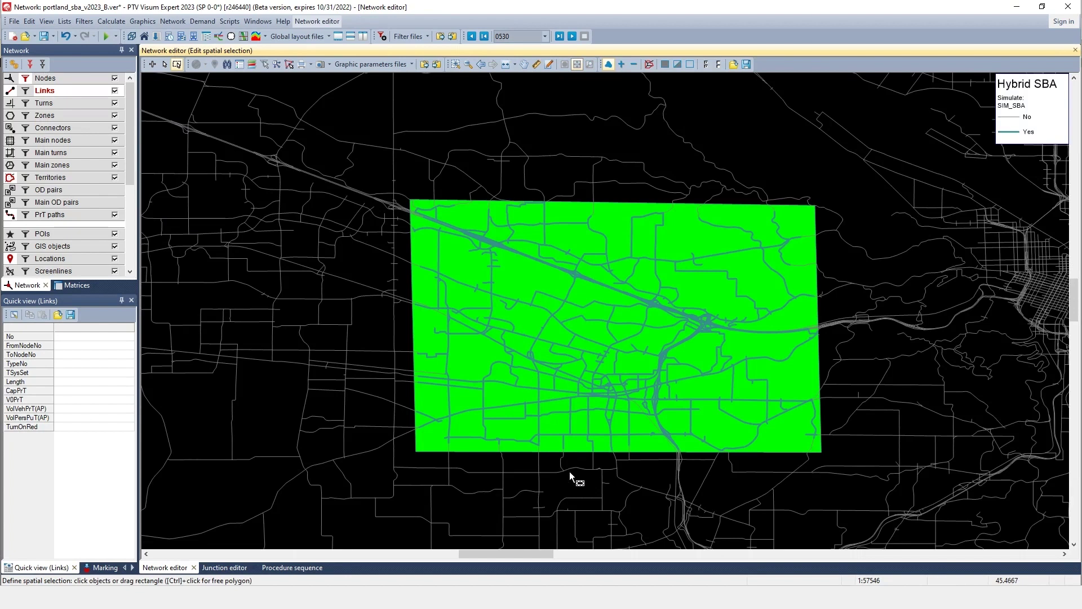
Clear the spatial selection, open junction 54098, and inspect the northwest approach and link 6979 lanes.
{"action": "key", "text": "ctrl+z"}
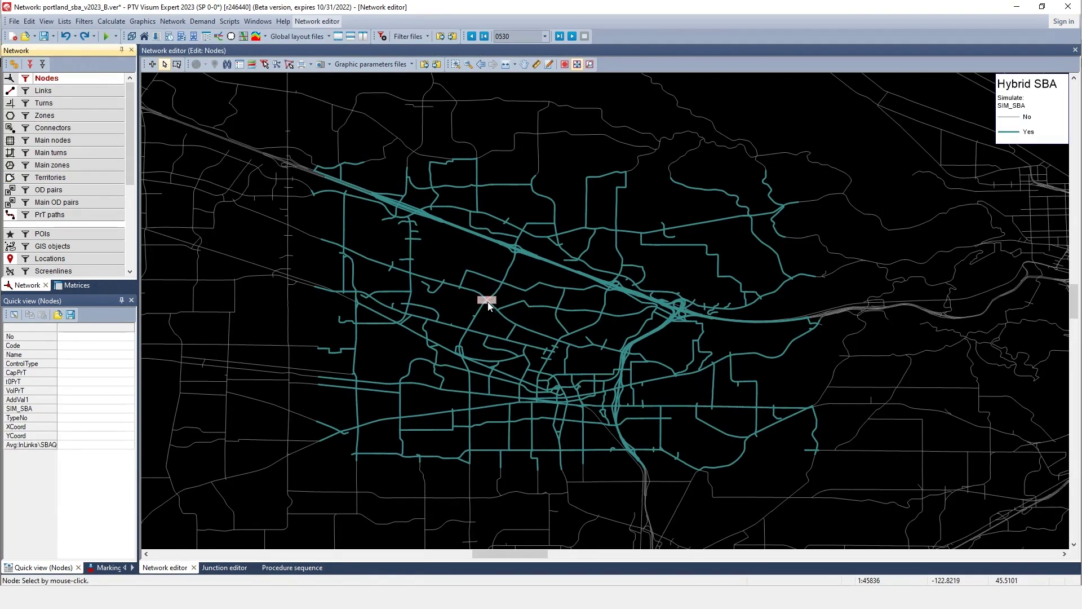
{"action": "double_click", "coordinate": [488, 302]}
{"action": "left_click", "coordinate": [514, 225]}
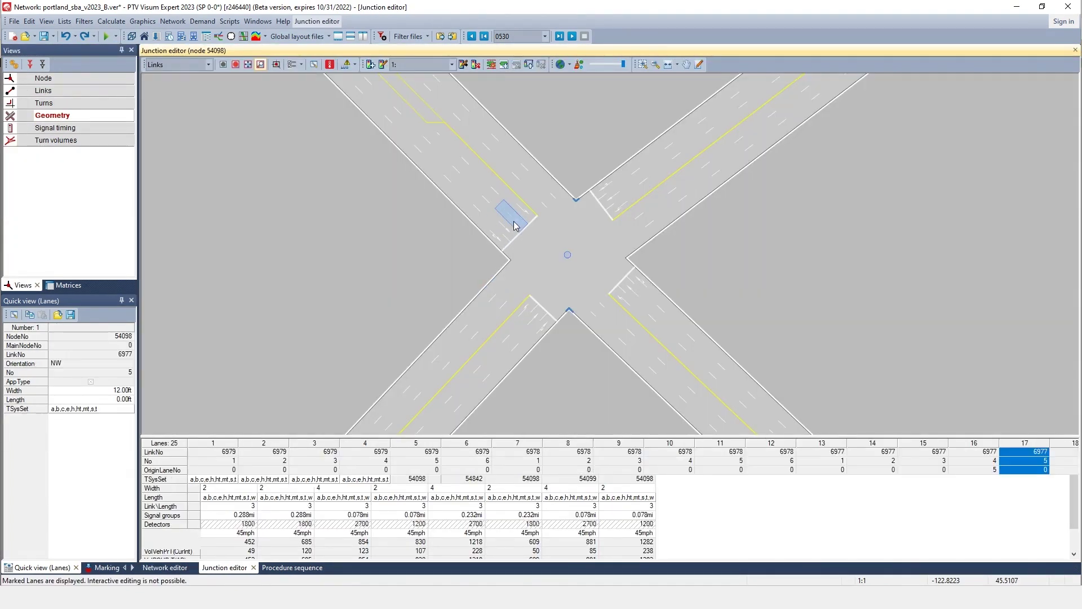
{"action": "left_click", "coordinate": [524, 219]}
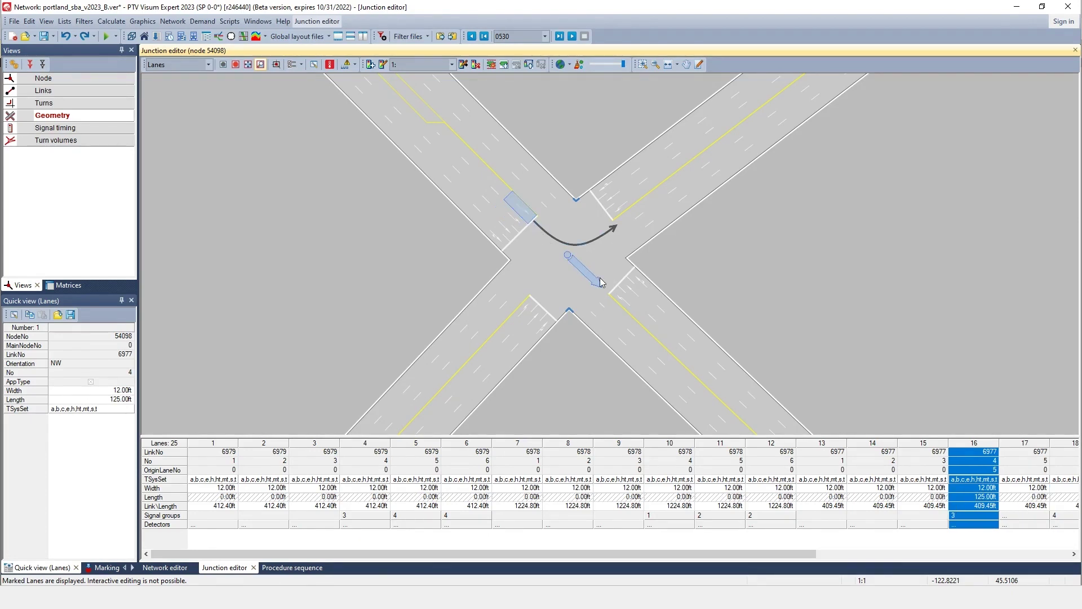
{"action": "left_click", "coordinate": [629, 302]}
{"action": "left_click", "coordinate": [636, 294]}
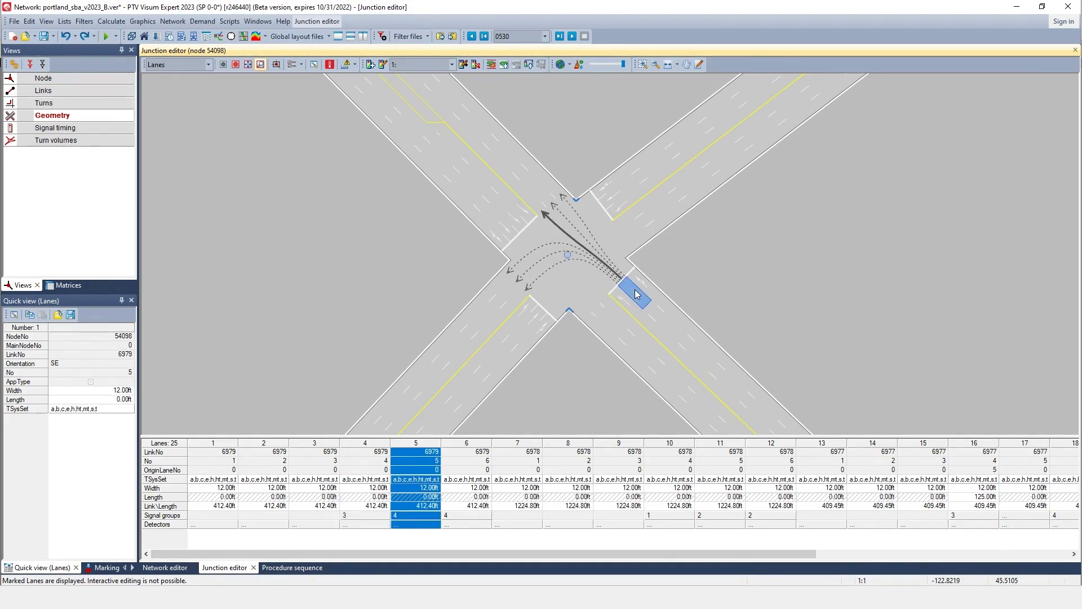
{"action": "left_click", "coordinate": [640, 290]}
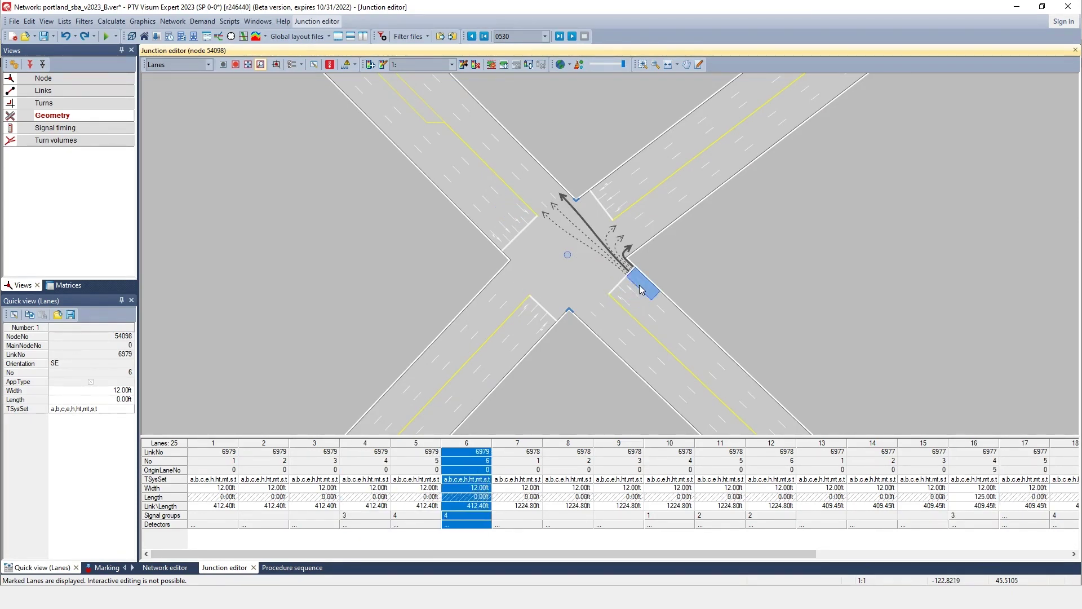
Show the junction's 120-second signal timing and review signal groups 2, 3 and 4.
{"action": "left_click", "coordinate": [110, 132]}
{"action": "left_click_drag", "start_coordinate": [252, 434], "coordinate": [252, 373]}
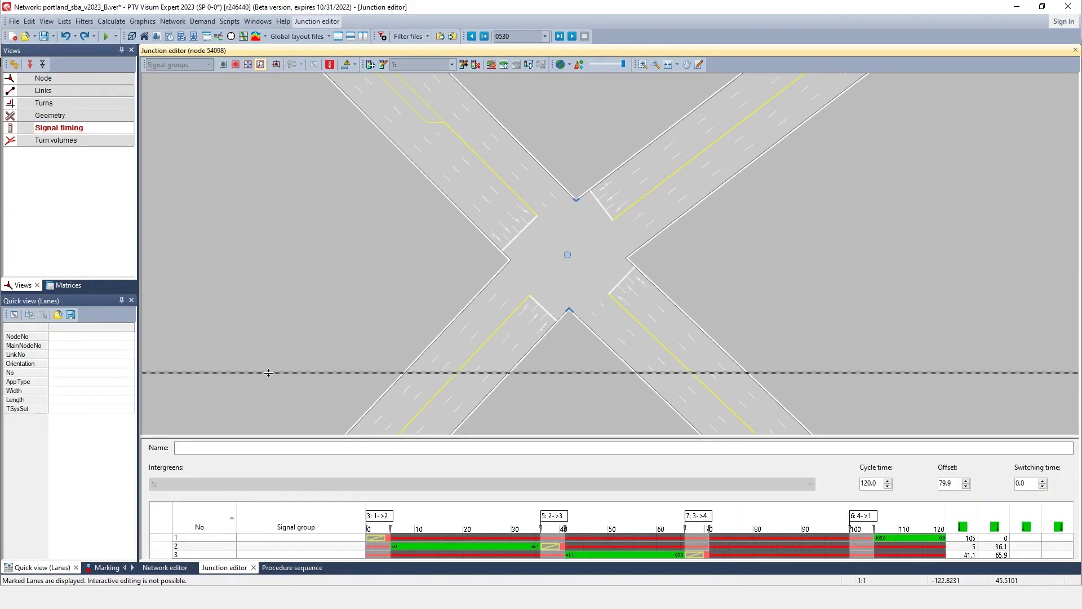
{"action": "left_click", "coordinate": [449, 506]}
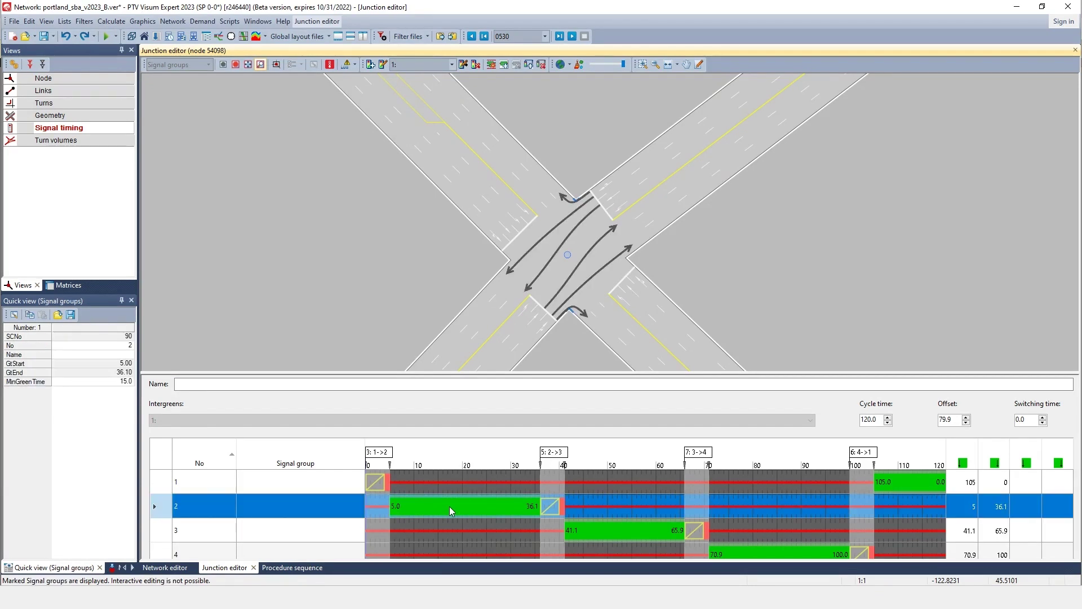
{"action": "left_click", "coordinate": [608, 540]}
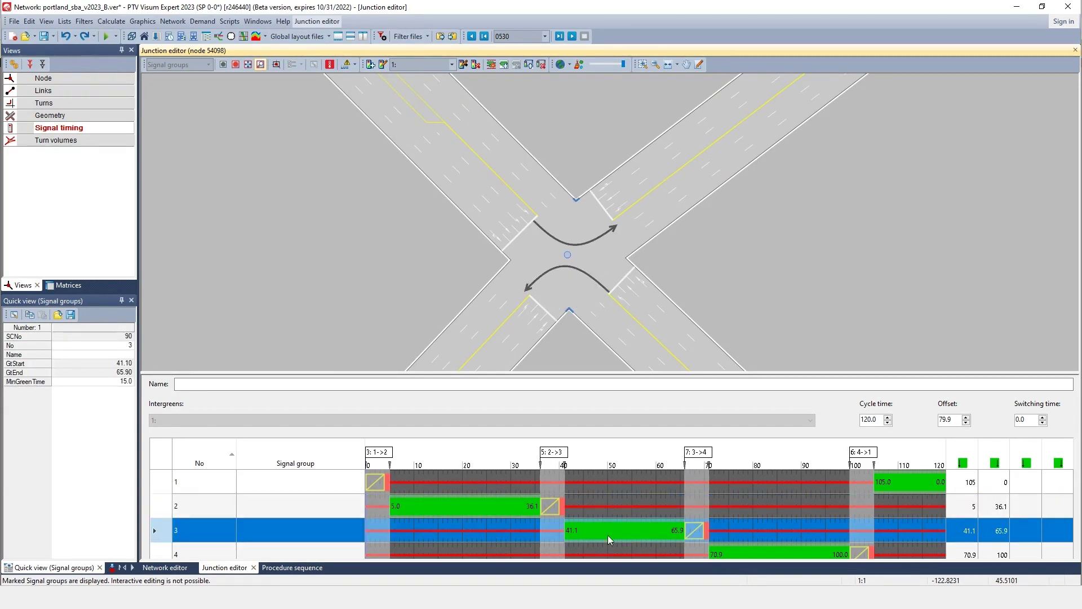
{"action": "left_click", "coordinate": [739, 556]}
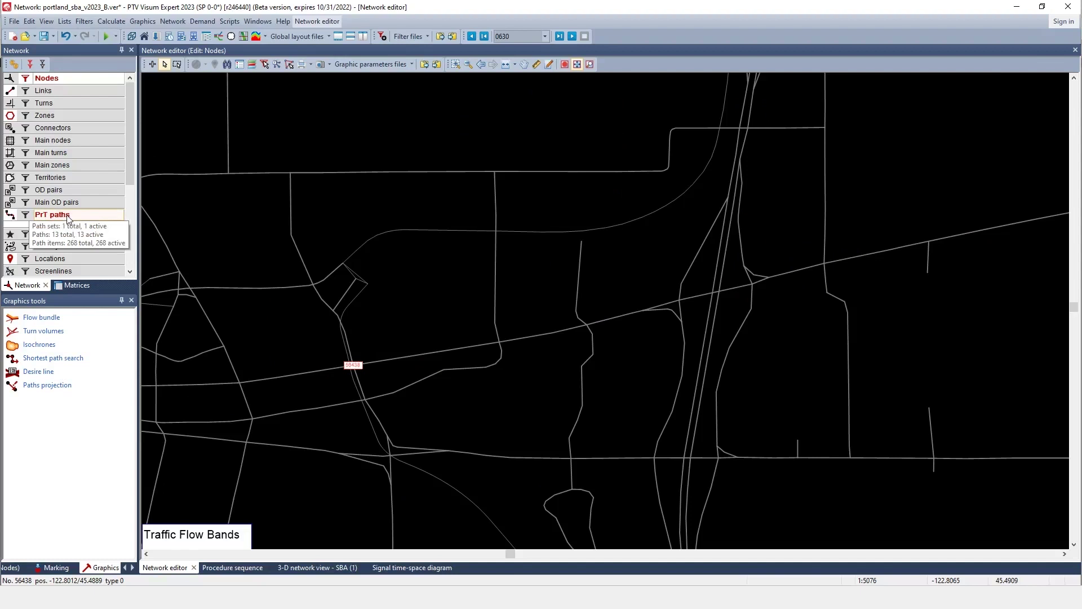
Create PrT path 14 in path set 1 running east along the signalised corridor.
{"action": "left_click", "coordinate": [56, 215]}
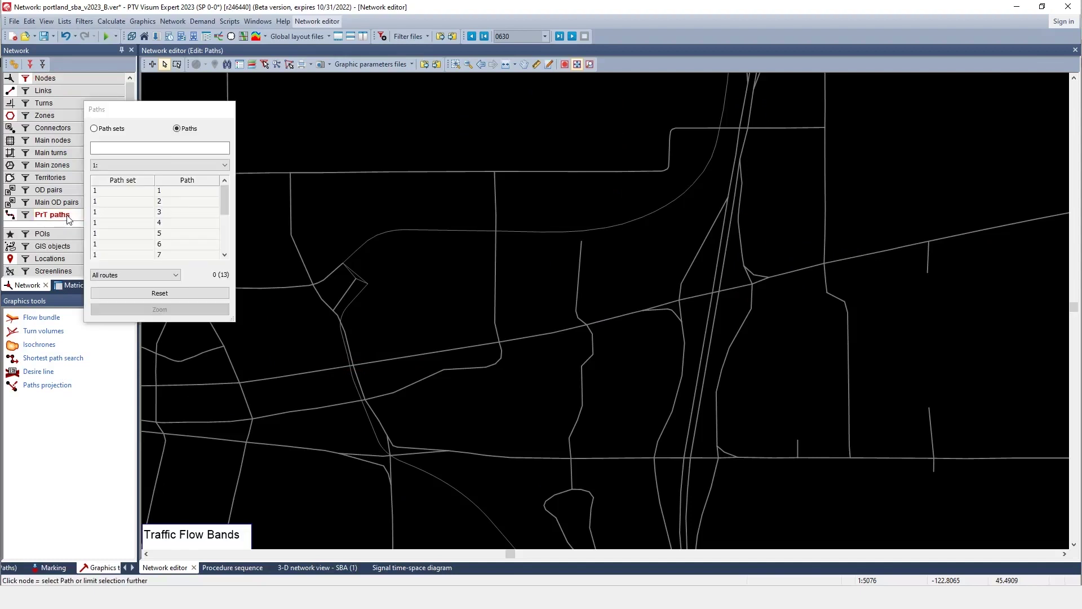
{"action": "left_click", "coordinate": [152, 66]}
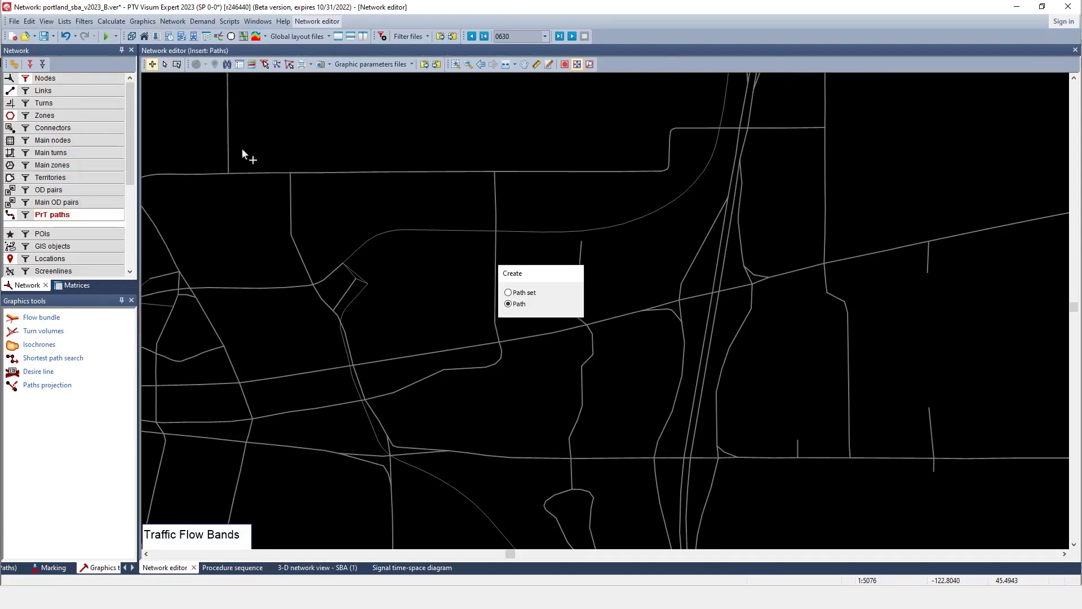
{"action": "left_click_drag", "start_coordinate": [544, 273], "coordinate": [545, 223]}
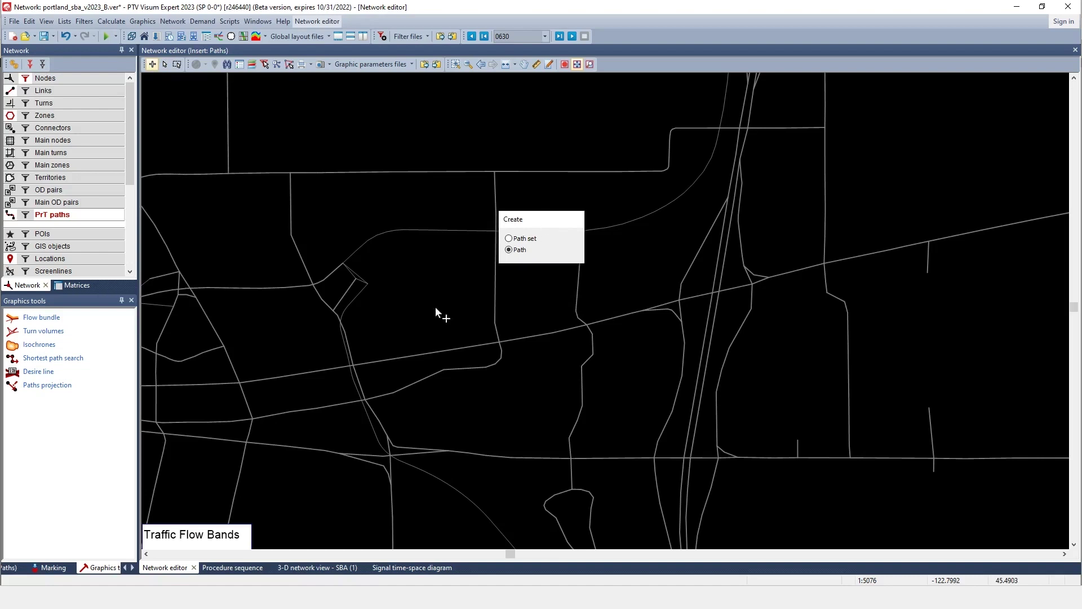
{"action": "left_click", "coordinate": [353, 364]}
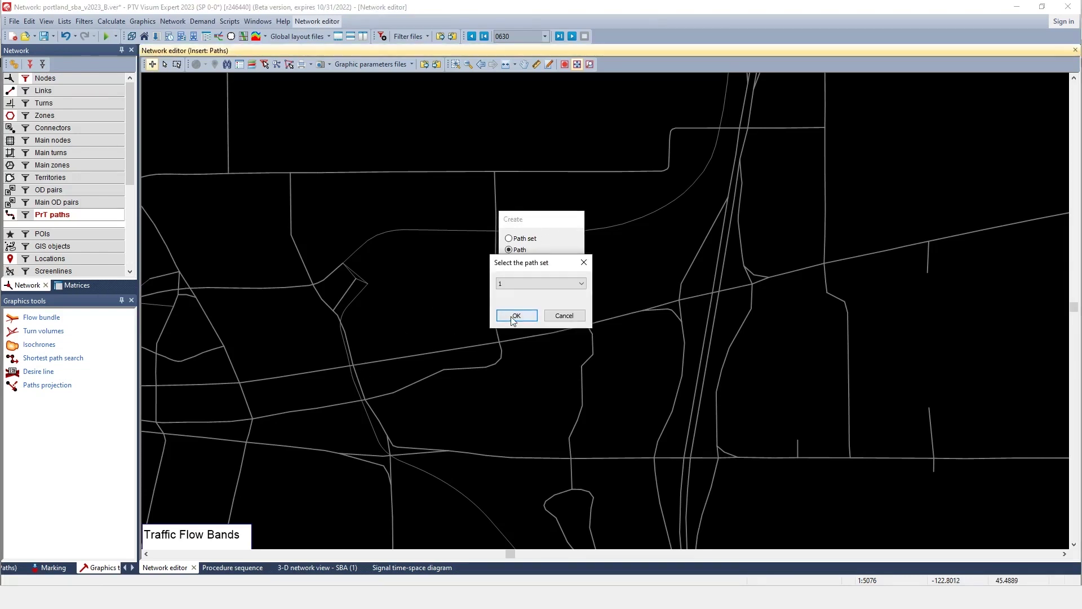
{"action": "left_click", "coordinate": [514, 316]}
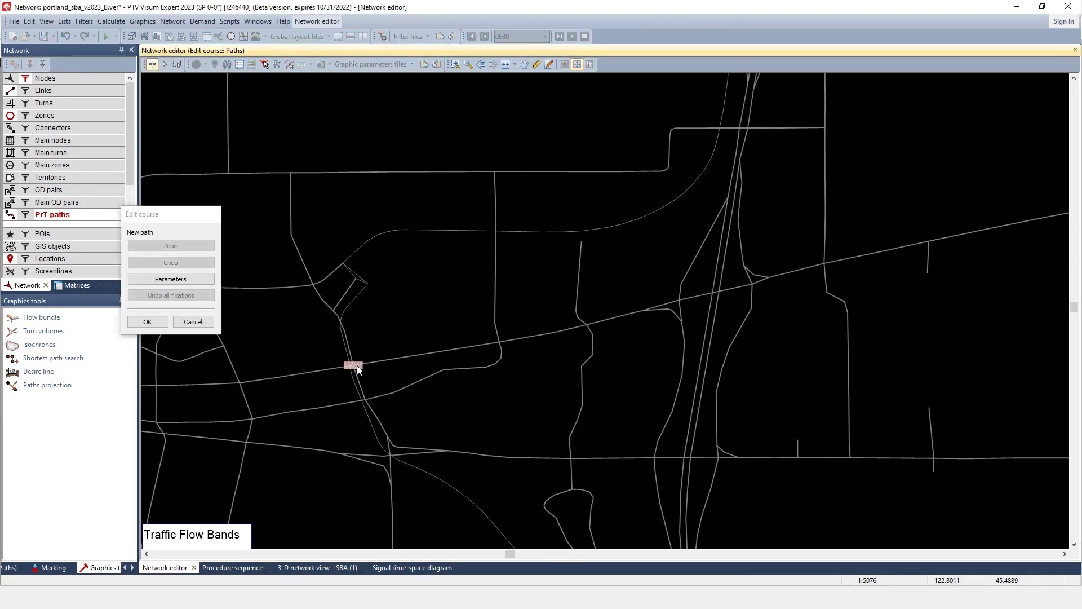
{"action": "left_click_drag", "start_coordinate": [357, 366], "coordinate": [743, 197]}
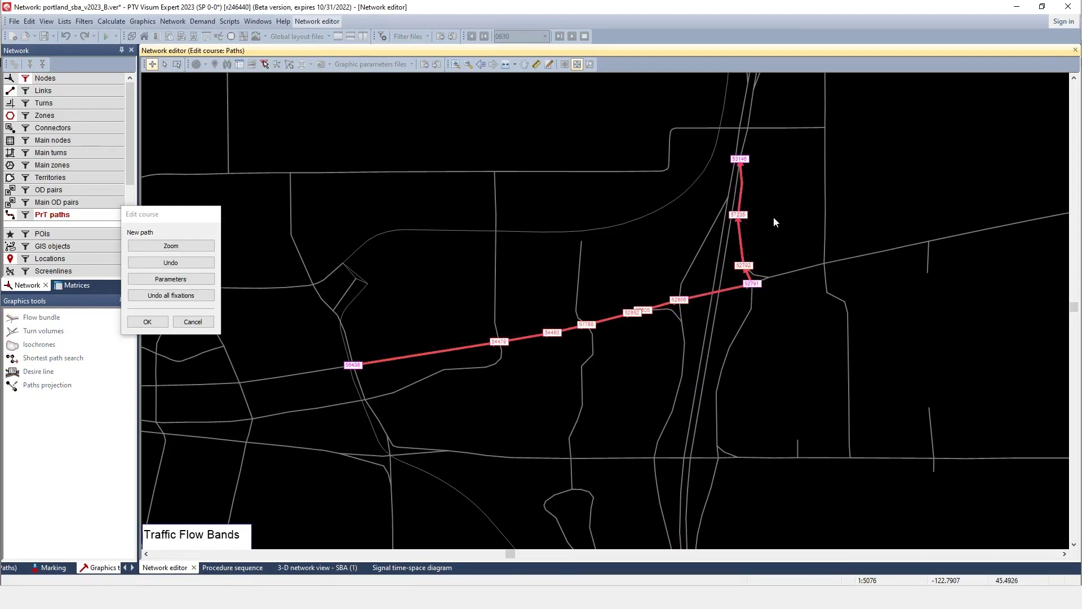
{"action": "left_click", "coordinate": [147, 322]}
{"action": "right_click", "coordinate": [120, 248]}
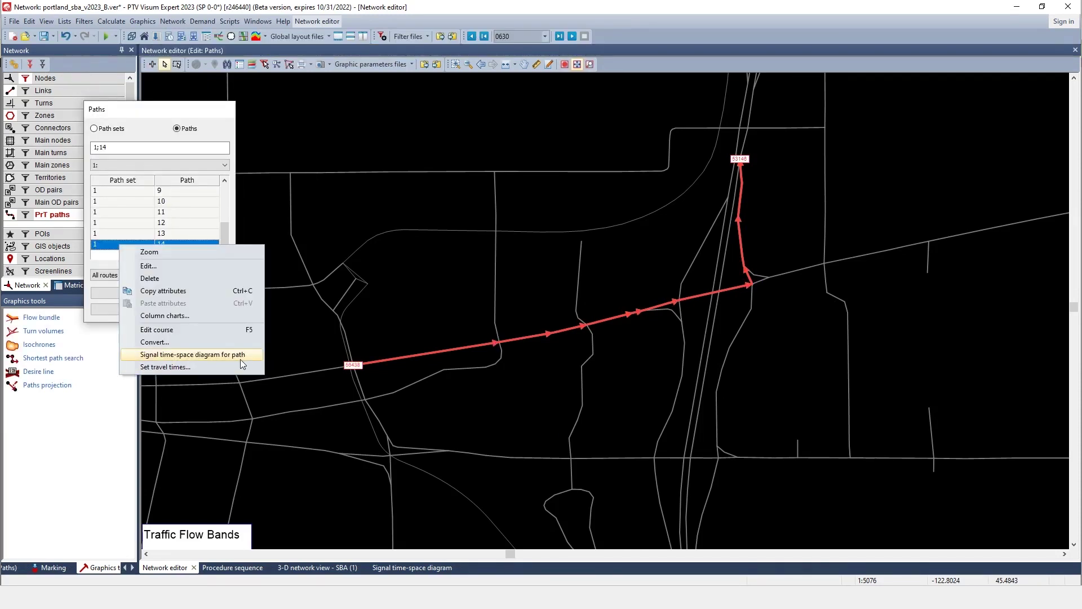
In path 14's time-space diagram, set node 54479's offset to 89.70 and node 52806's to 34.30.
{"action": "left_click", "coordinate": [414, 569]}
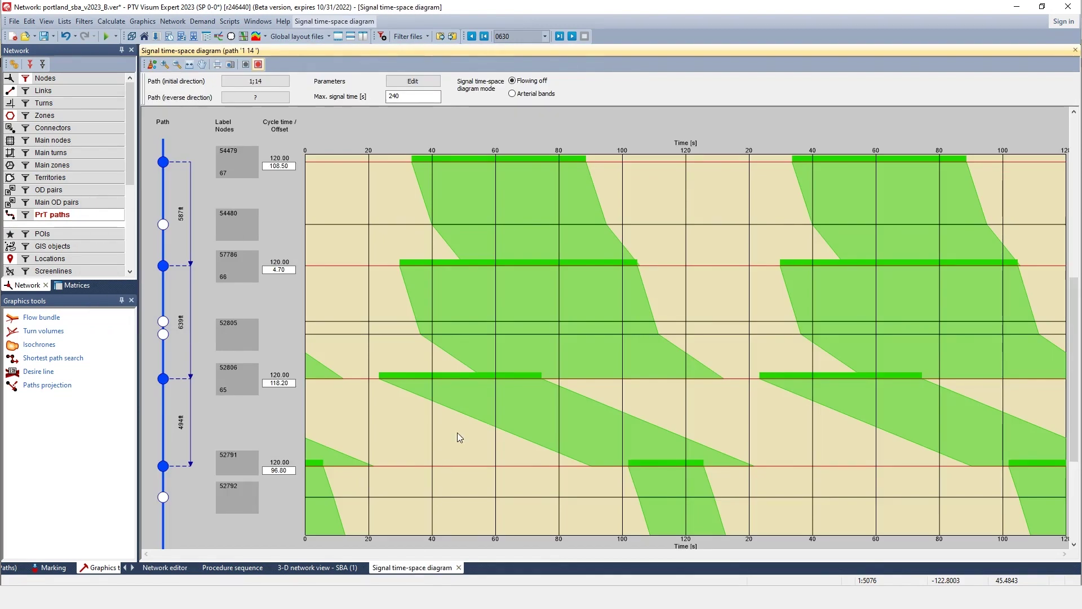
{"action": "left_click_drag", "start_coordinate": [498, 162], "coordinate": [436, 163]}
{"action": "left_click_drag", "start_coordinate": [434, 383], "coordinate": [544, 397]}
{"action": "left_click_drag", "start_coordinate": [671, 468], "coordinate": [745, 485]}
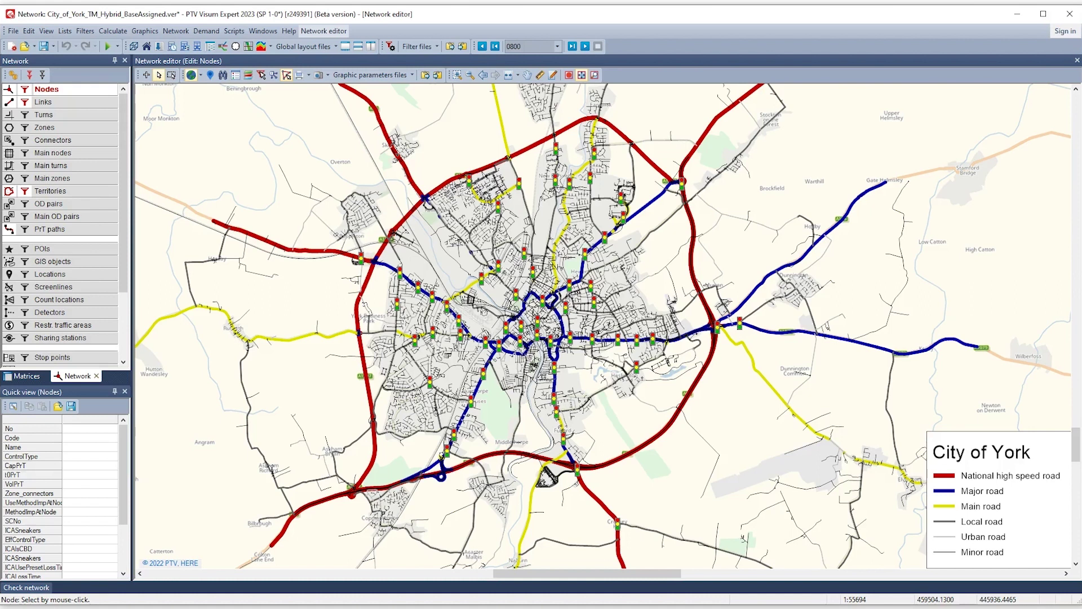
Zoom into the City of York study area with the mouse wheel.
{"action": "scroll", "coordinate": [488, 317], "scroll_direction": "up", "scroll_amount": 5}
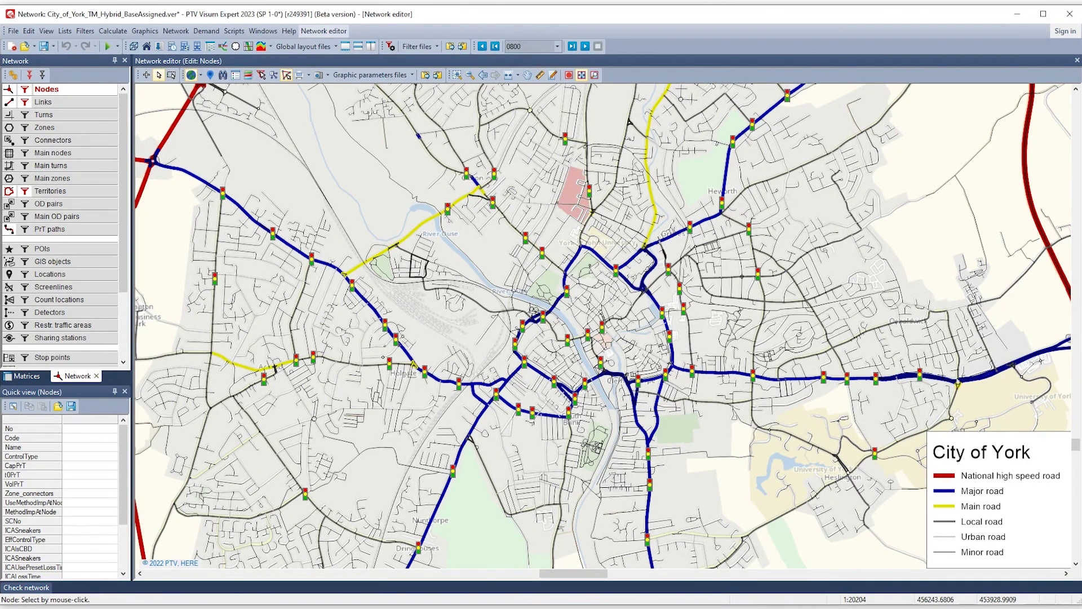
{"action": "scroll", "coordinate": [502, 418], "scroll_direction": "up", "scroll_amount": 4}
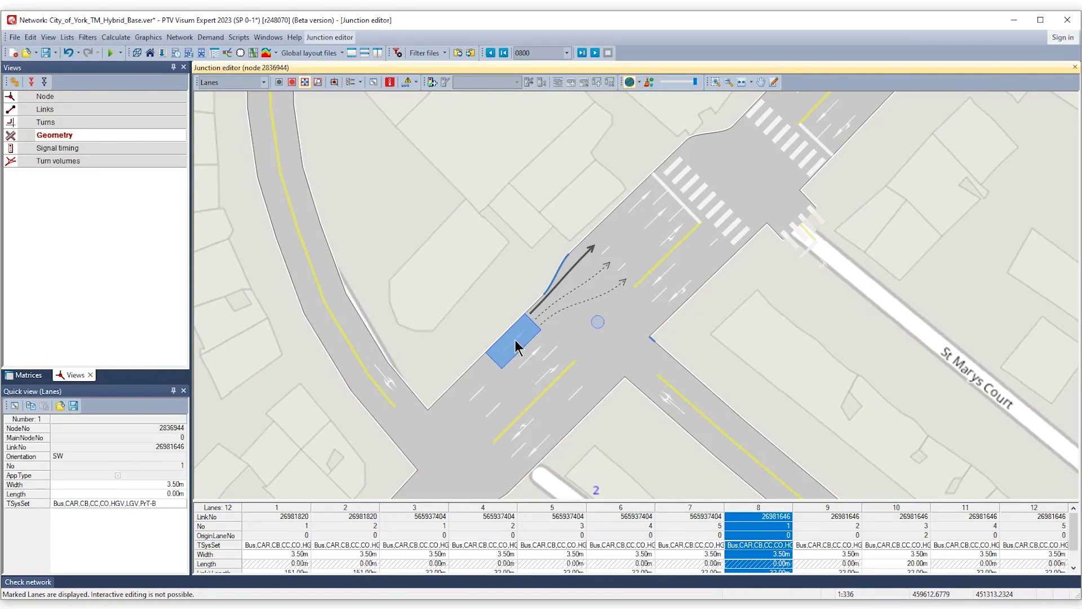
Set lanes 8 and 7's permitted transport systems to Bus only.
{"action": "double_click", "coordinate": [756, 544]}
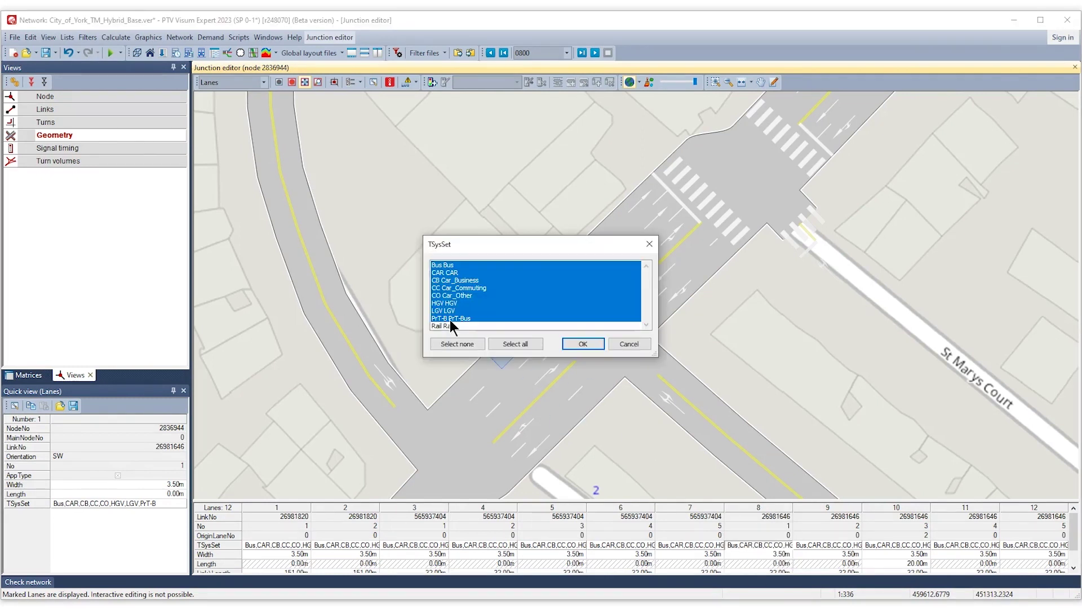
{"action": "left_click", "coordinate": [439, 264]}
{"action": "left_click", "coordinate": [583, 344]}
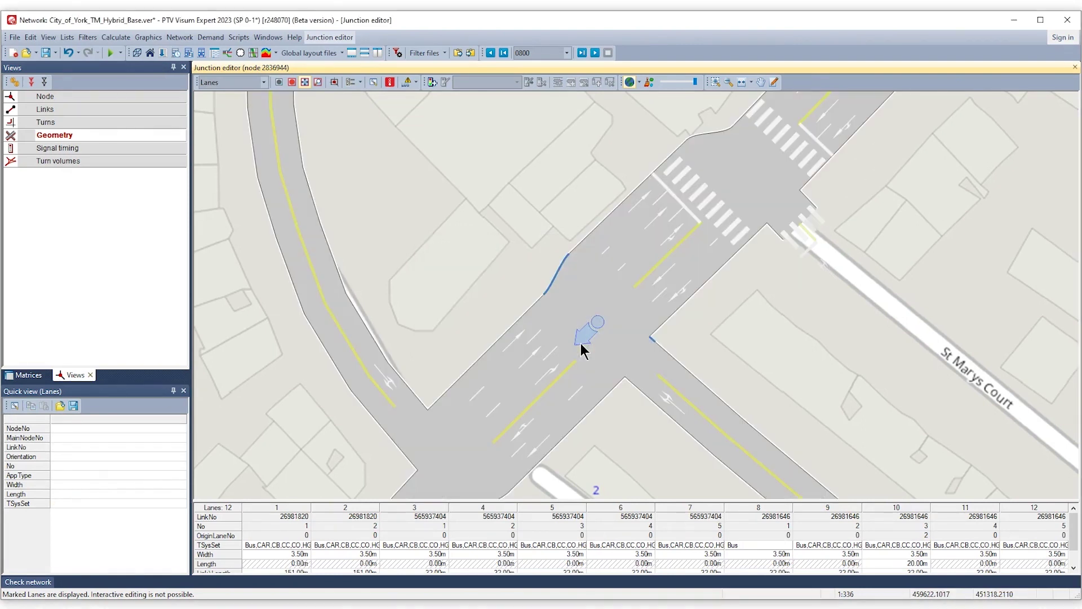
{"action": "left_click", "coordinate": [615, 225]}
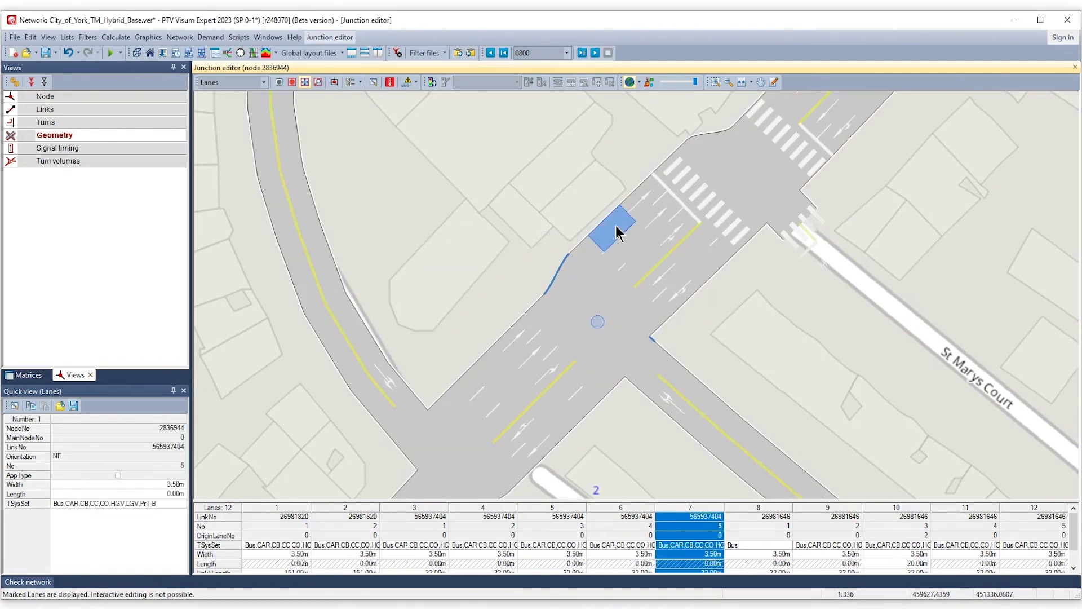
{"action": "double_click", "coordinate": [681, 546]}
{"action": "left_click", "coordinate": [451, 265]}
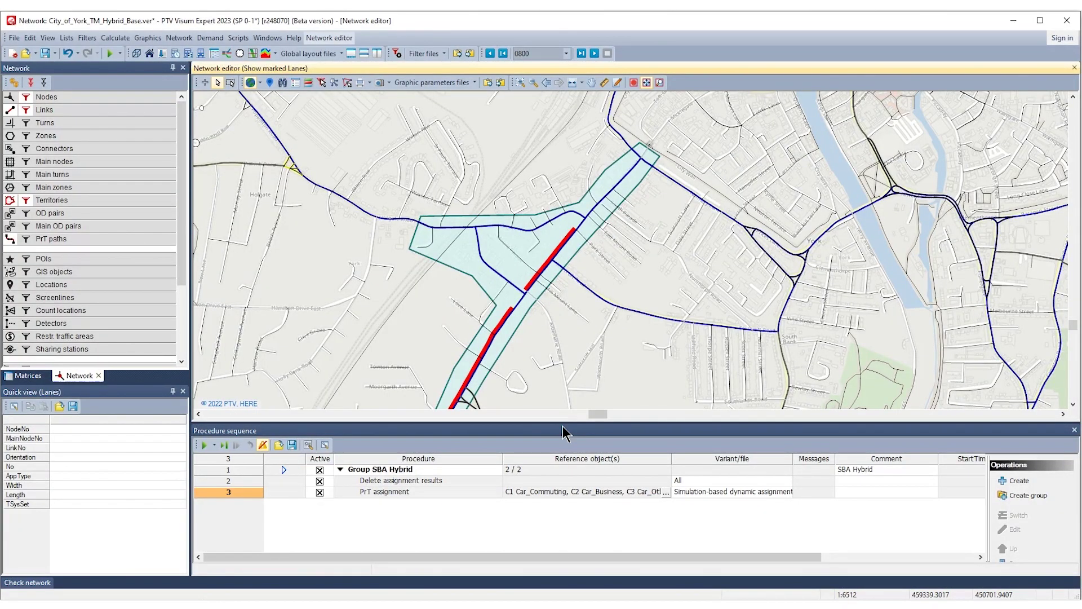
In the SBA assignment parameters, enable macro-meso hybrid simulation and search the link attributes for InTestScheme.
{"action": "left_click", "coordinate": [563, 433]}
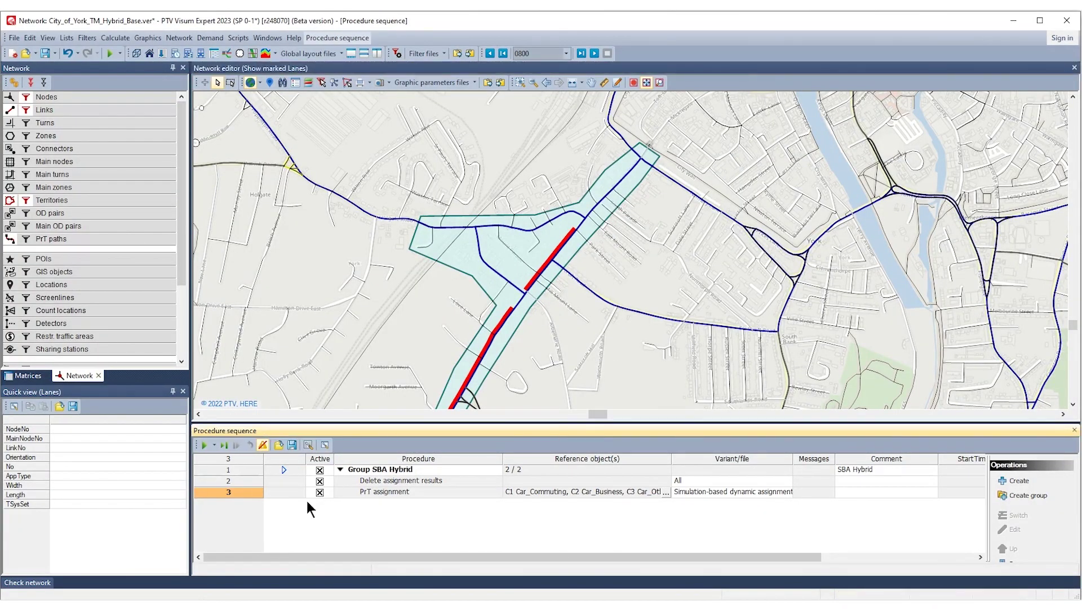
{"action": "left_click", "coordinate": [293, 494]}
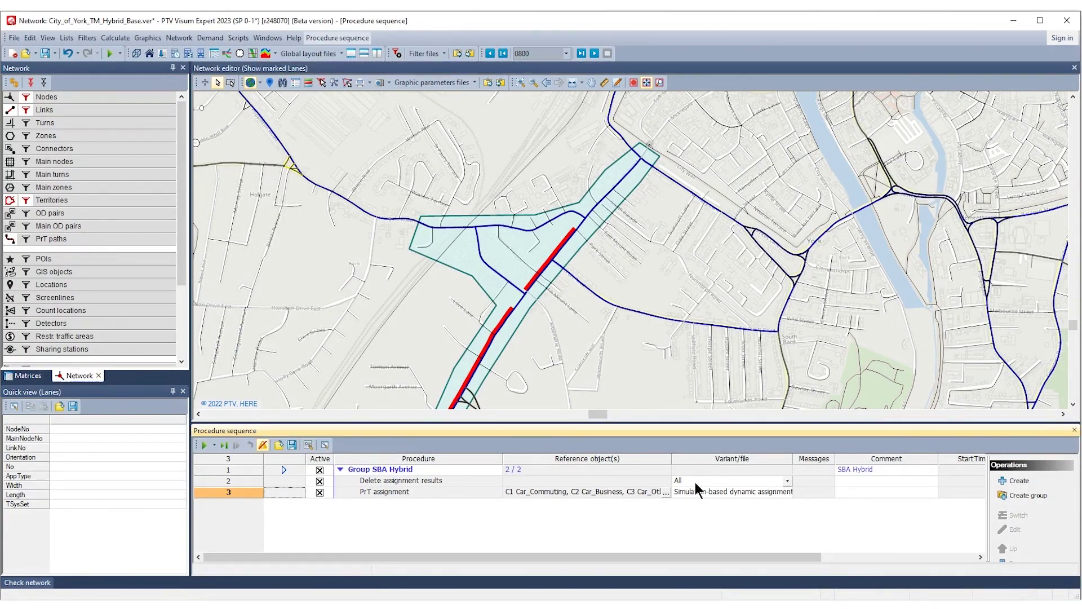
{"action": "double_click", "coordinate": [289, 492]}
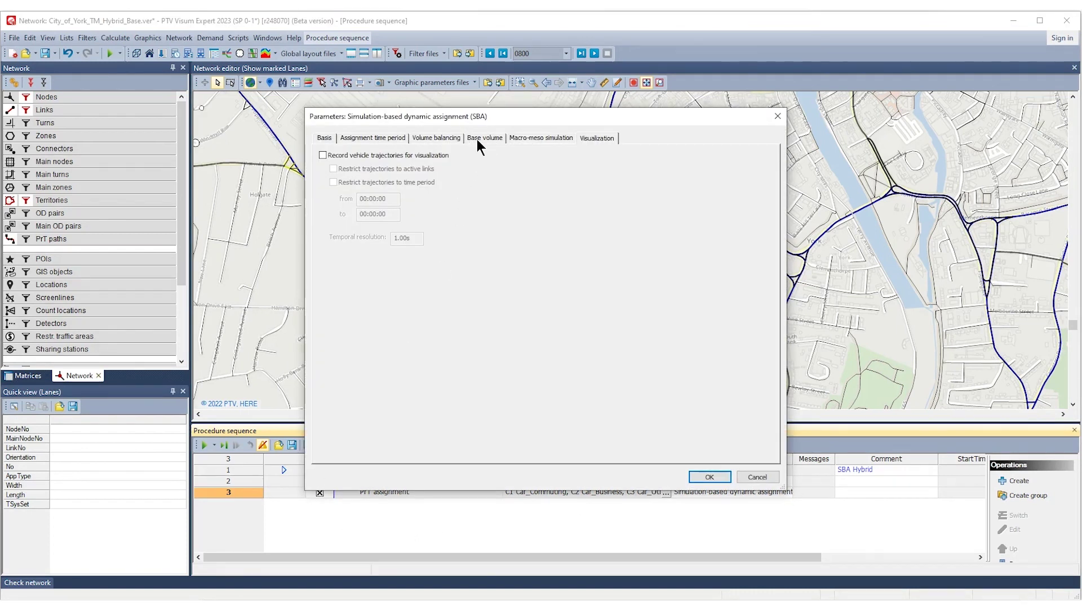
{"action": "left_click", "coordinate": [550, 137]}
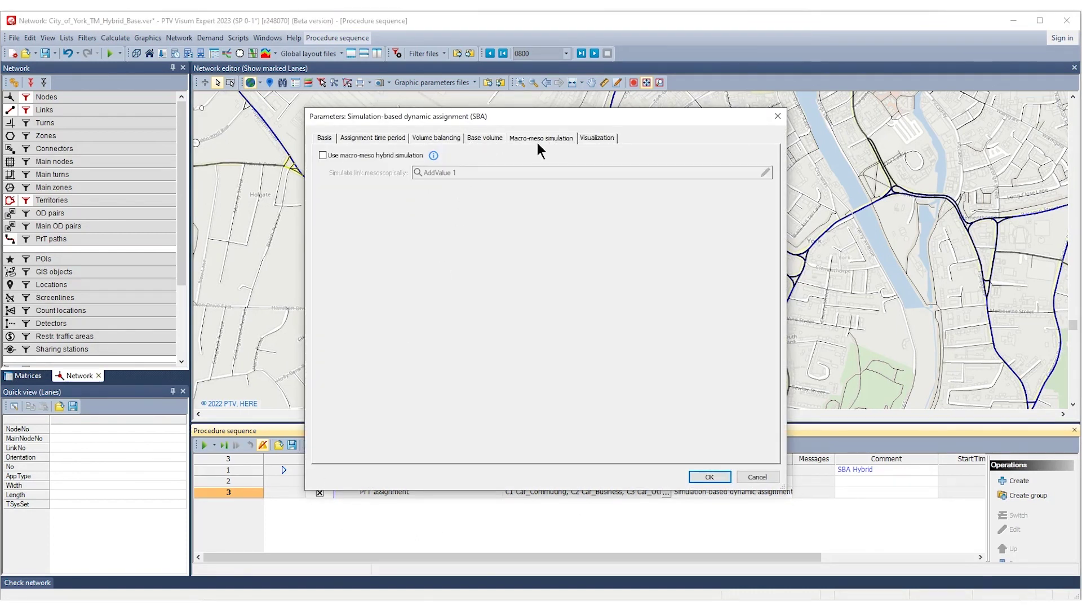
{"action": "left_click", "coordinate": [345, 154]}
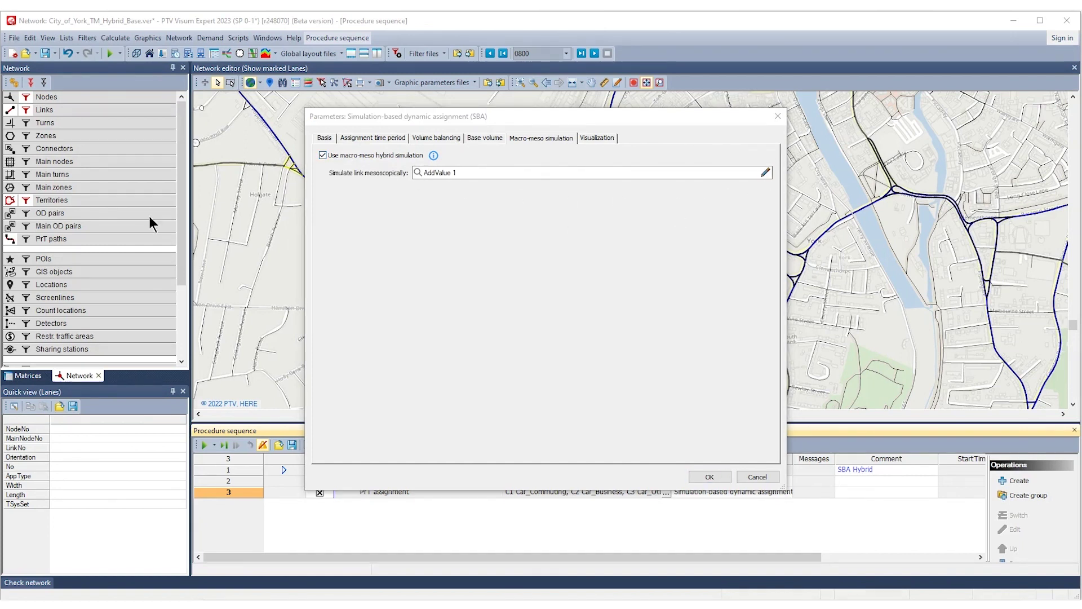
{"action": "left_click", "coordinate": [479, 173]}
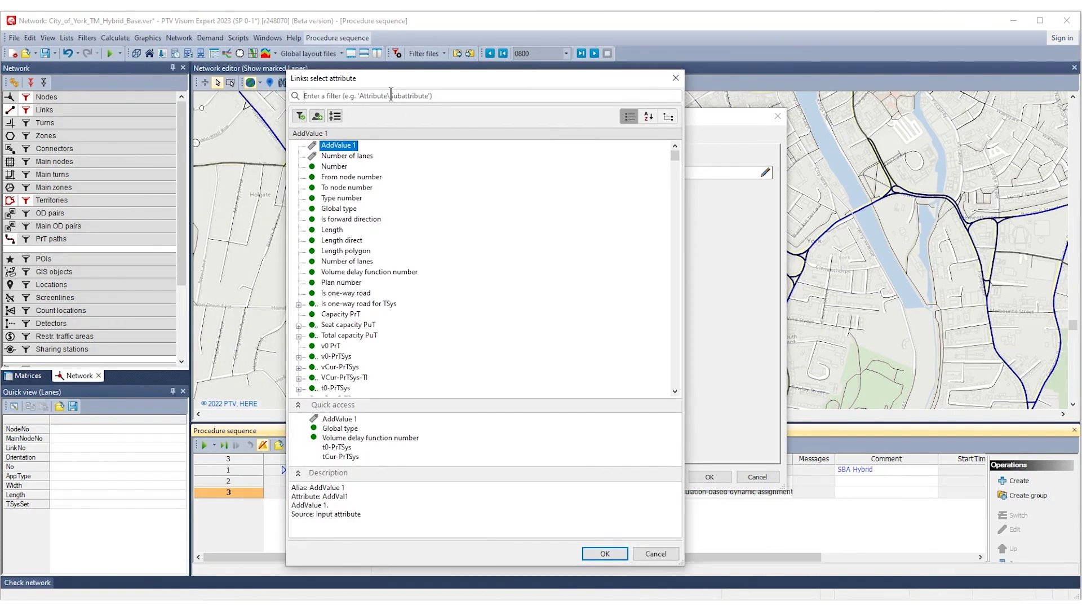
{"action": "type", "text": "InTest"}
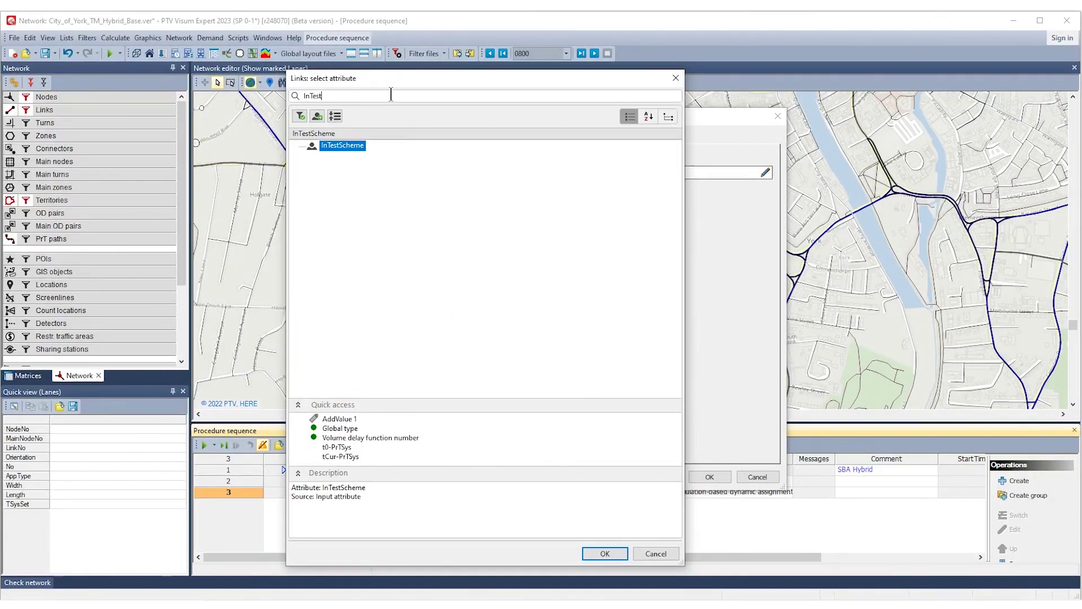